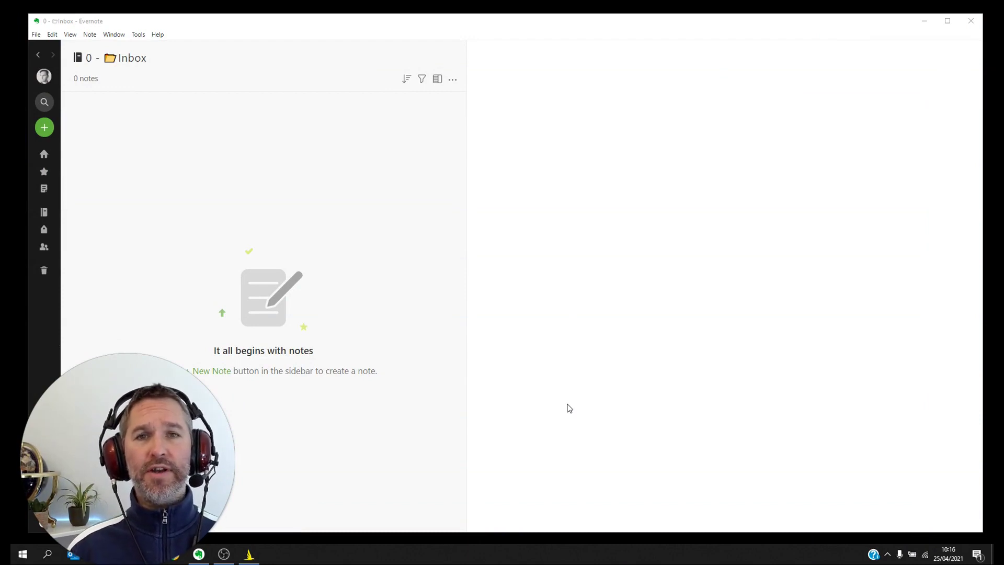
Step: Create a new blank note and apply the Fancy Meeting Template to it
left_click(45, 128)
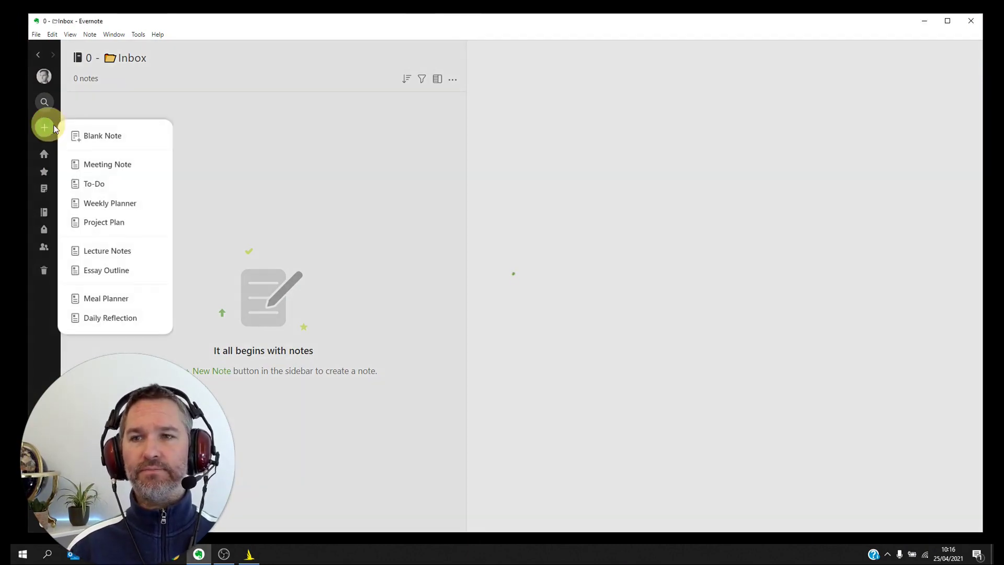
left_click(94, 134)
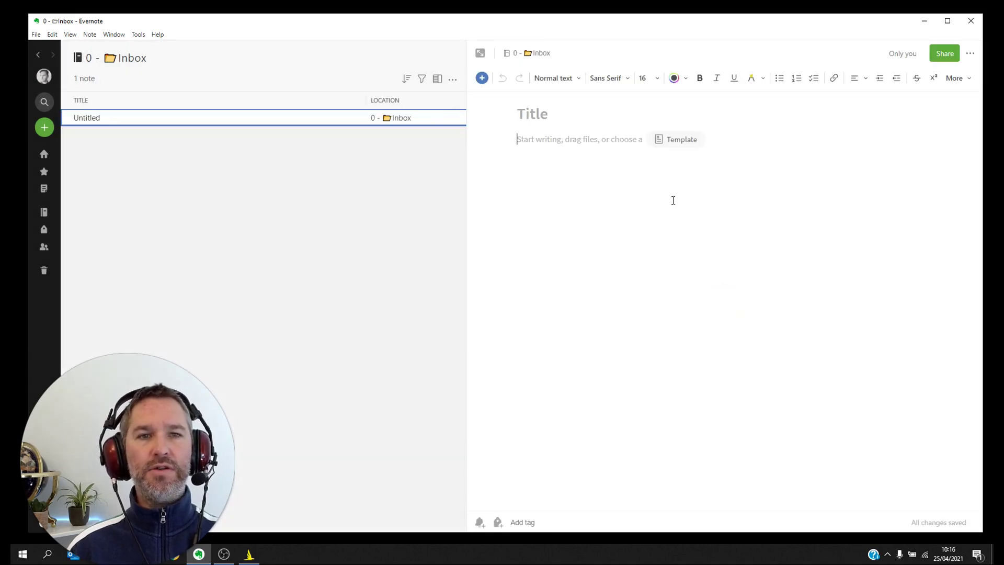
left_click(689, 143)
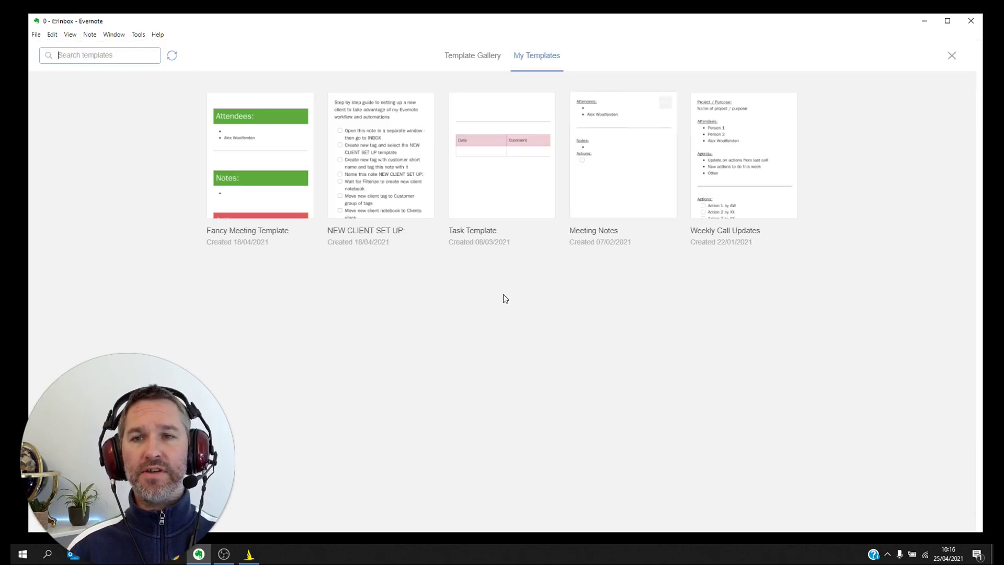
left_click(262, 181)
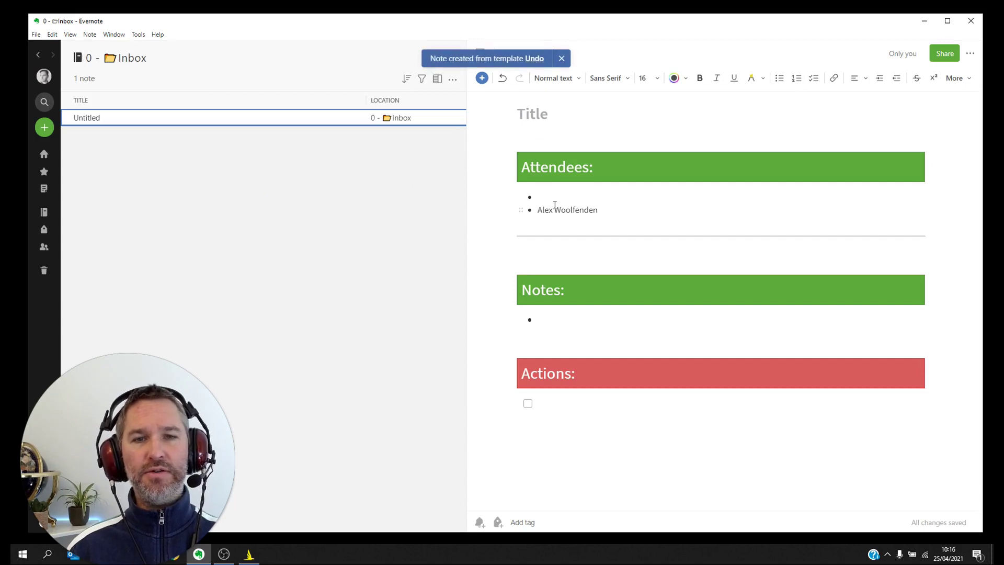
Step: Fill in a second attendee and write 'Great' in the Notes section, checking its spelling
left_click_drag(560, 208, 601, 209)
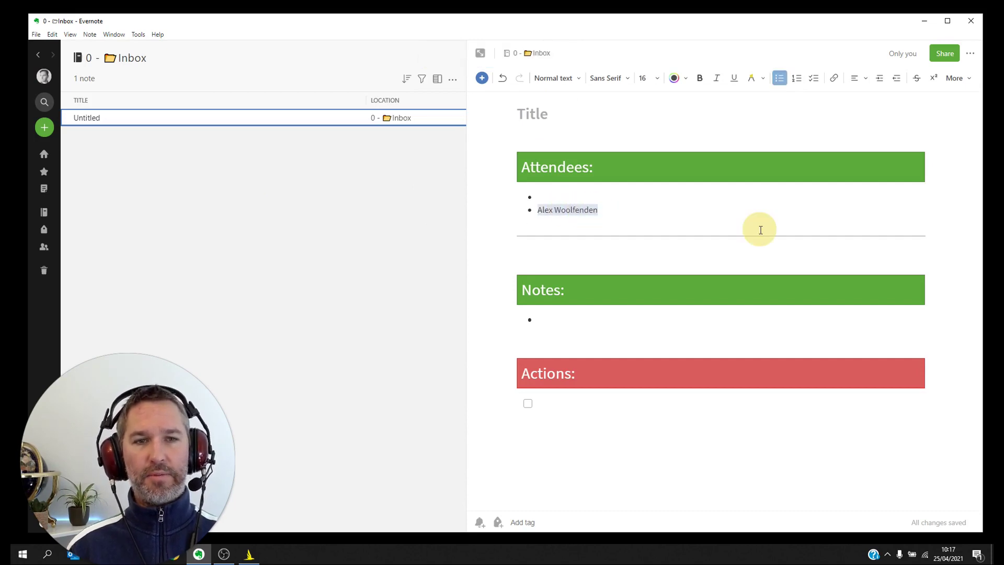
left_click(559, 200)
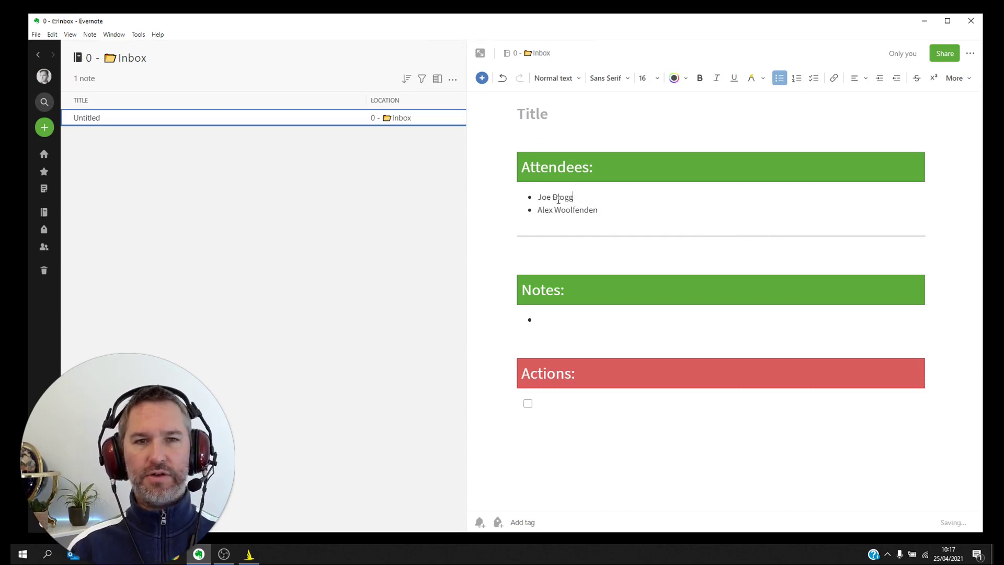
left_click(566, 312)
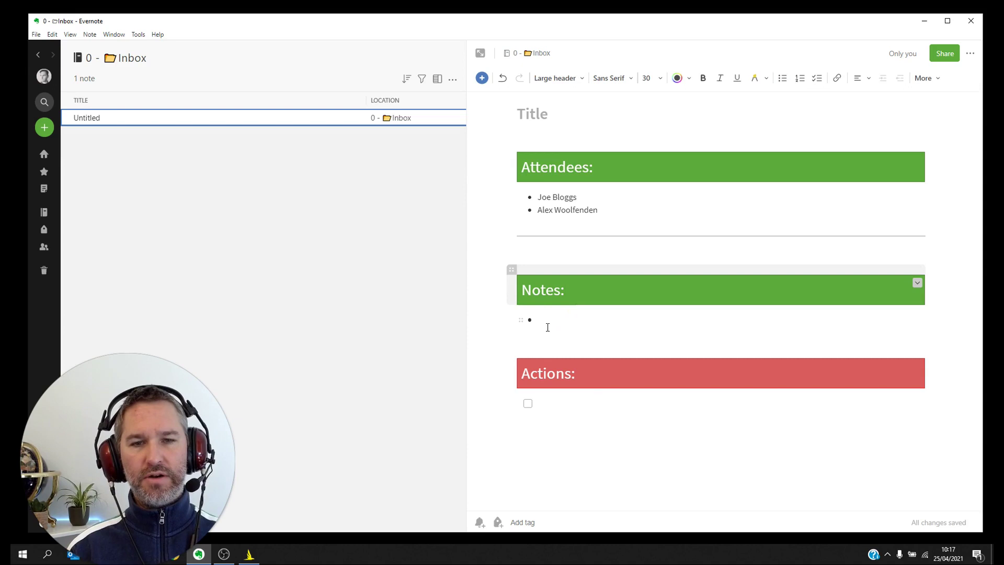
left_click(548, 325)
type("Great opportutniuty")
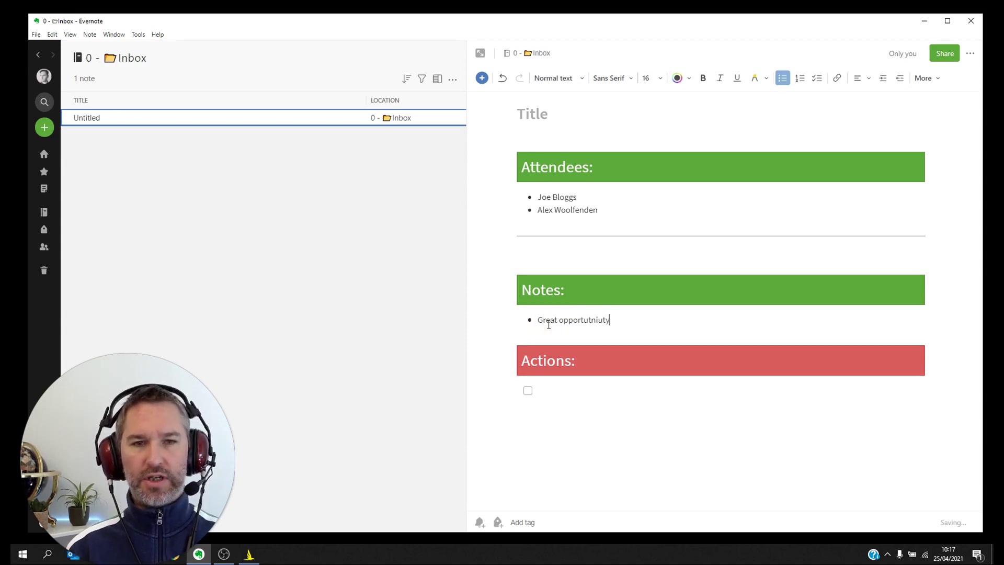
right_click(578, 321)
left_click(560, 387)
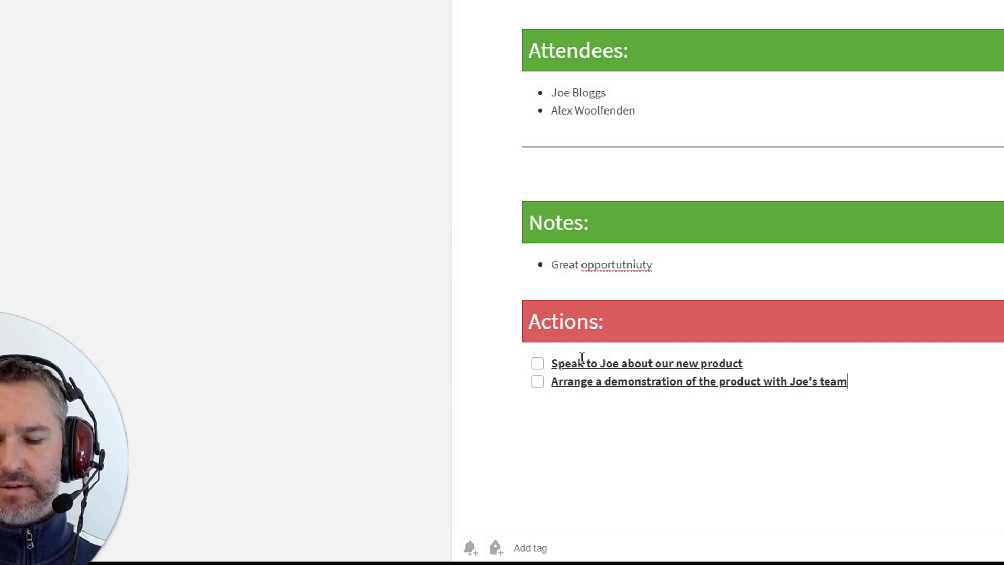
Step: Add the tag 'tc' to the meeting note so its actions generate task notes
key("ctrl+alt+t")
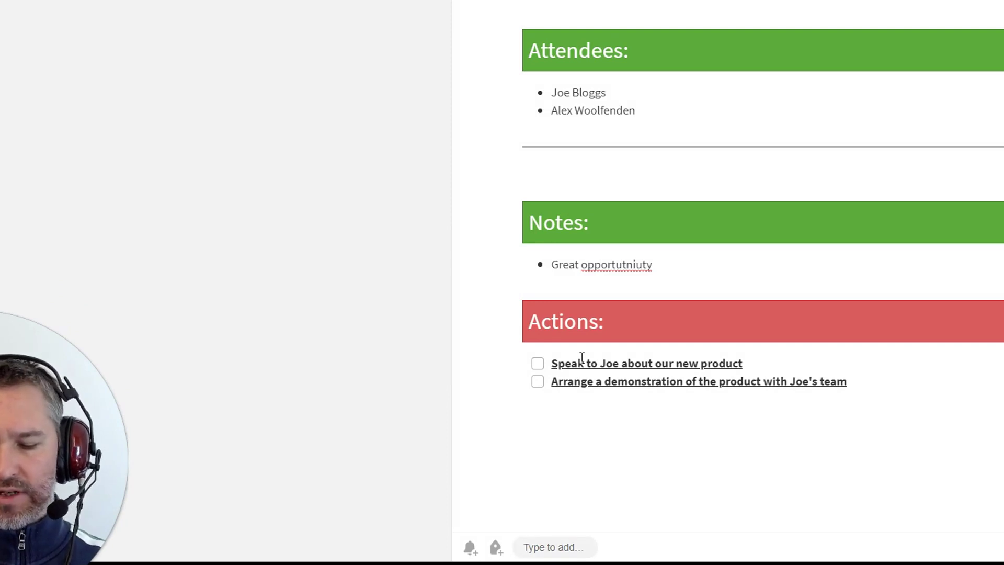
type("tc")
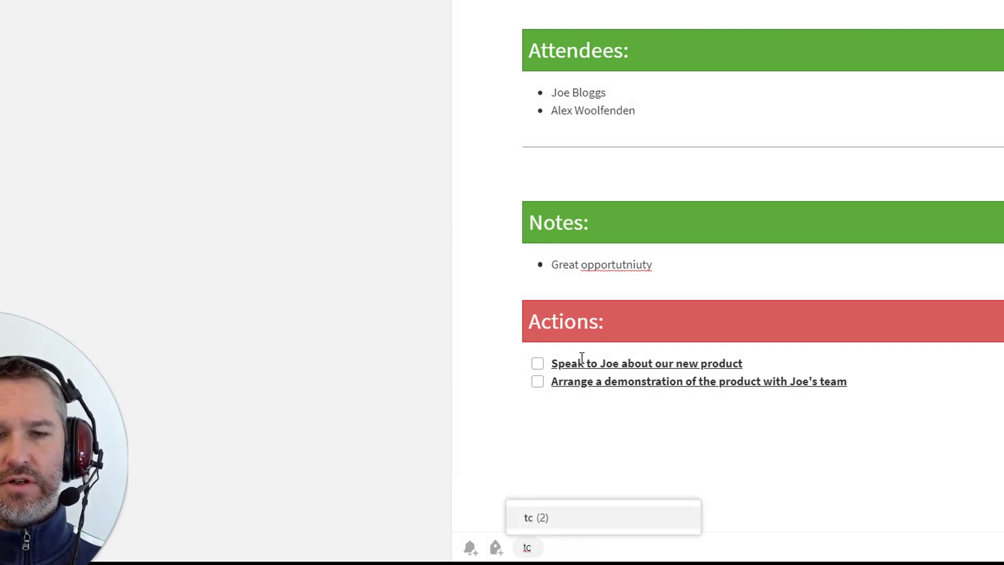
key("Return")
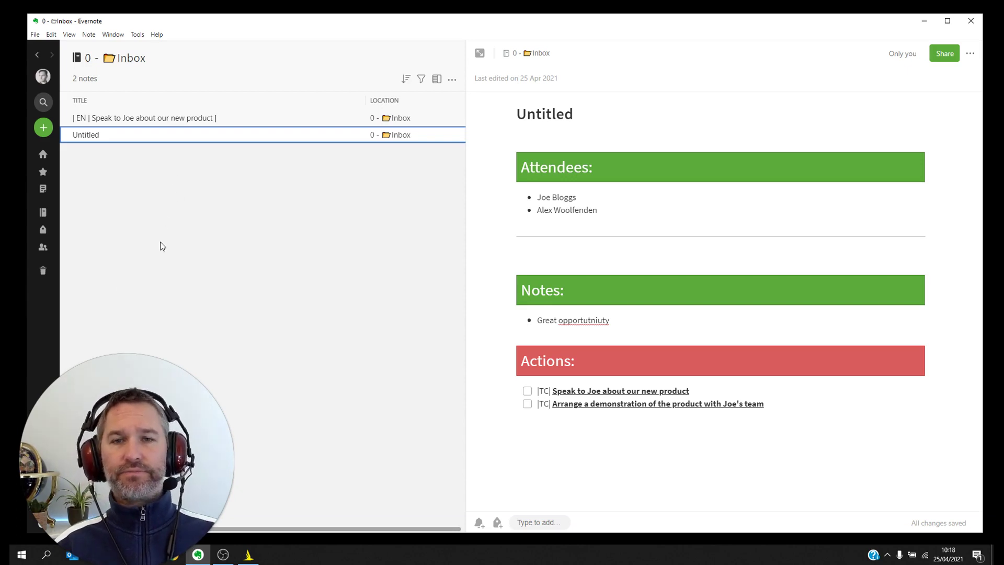
Step: Title the meeting note 'Pretend meeting with' plus the attendee's first name, fixing typos
left_click(545, 109)
type("Pretend ")
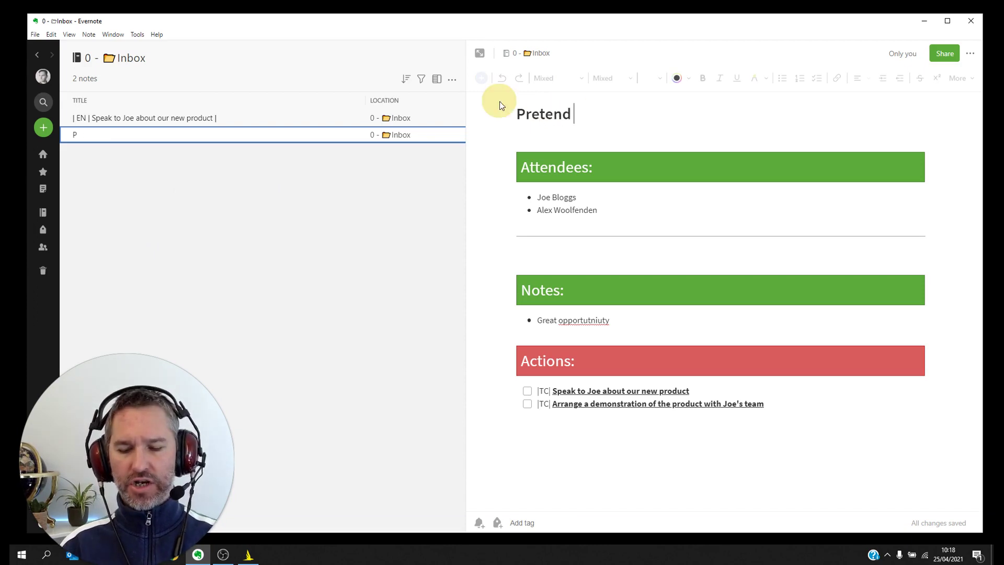
type("meeting wioth")
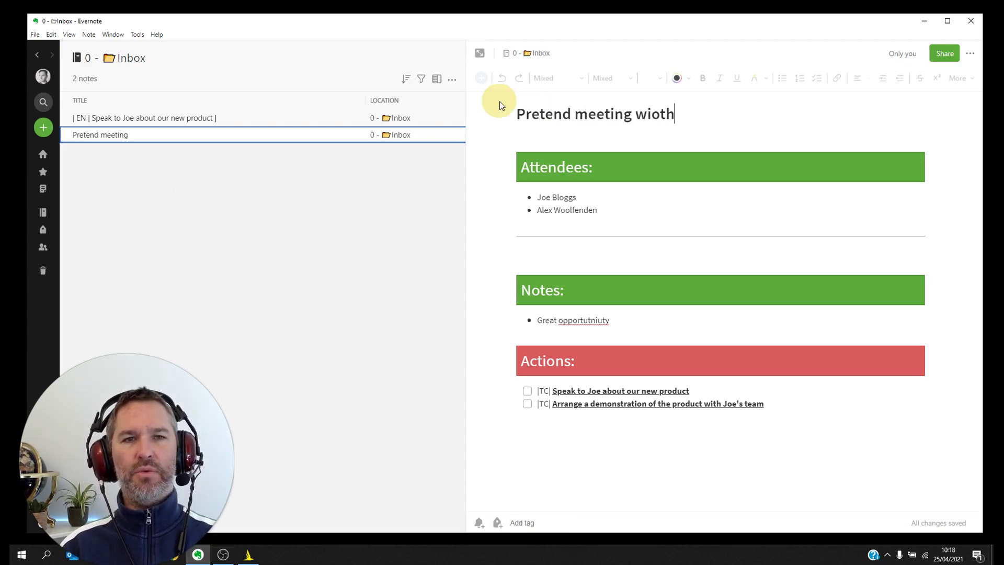
key("BackSpace")
key("BackSpace")
key("BackSpace")
type("jh")
key("BackSpace")
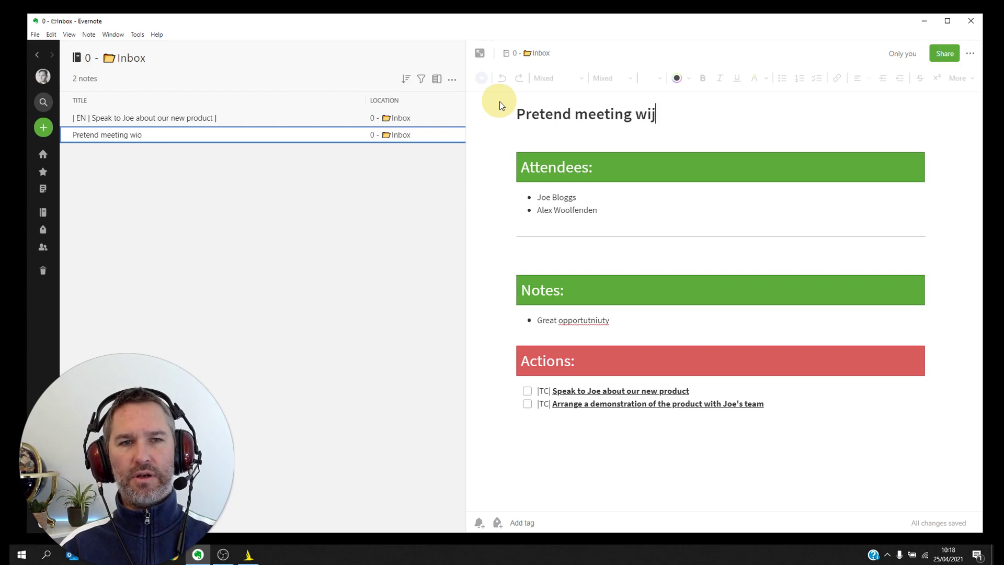
type("th")
key("BackSpace")
key("BackSpace")
key("BackSpace")
type("th Joe")
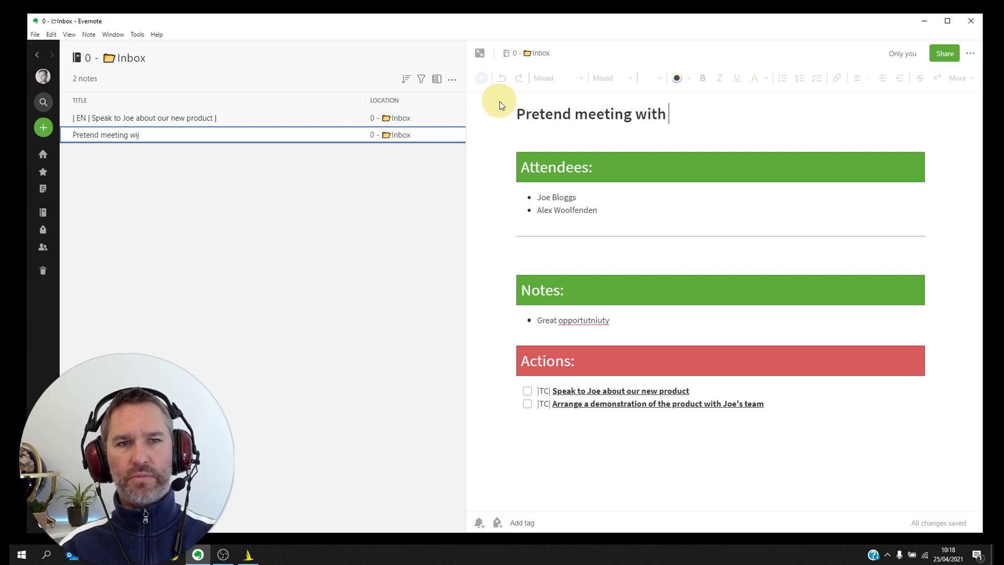
left_click(325, 215)
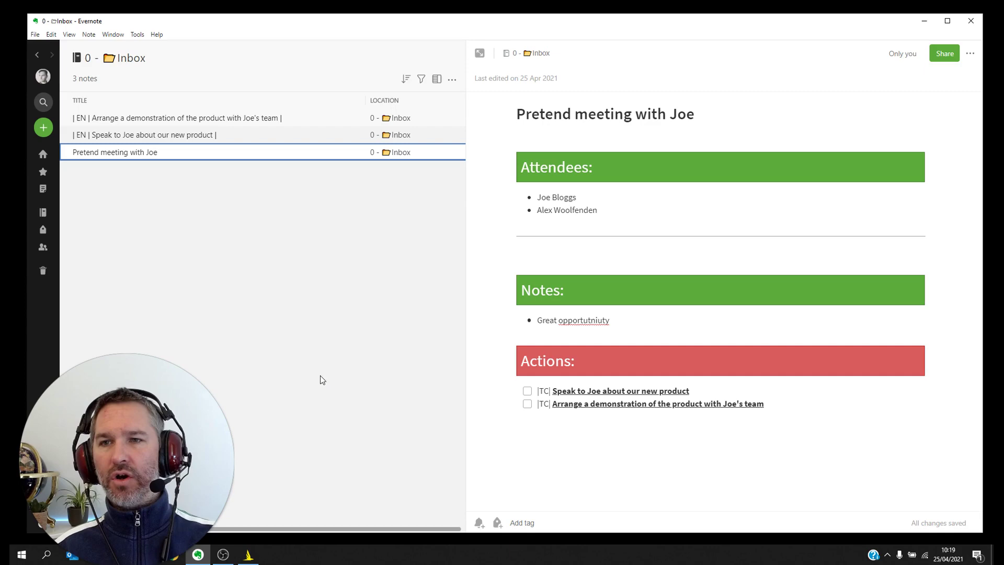
Step: Open the generated task note about speaking to the contact on the new product
left_click(192, 137)
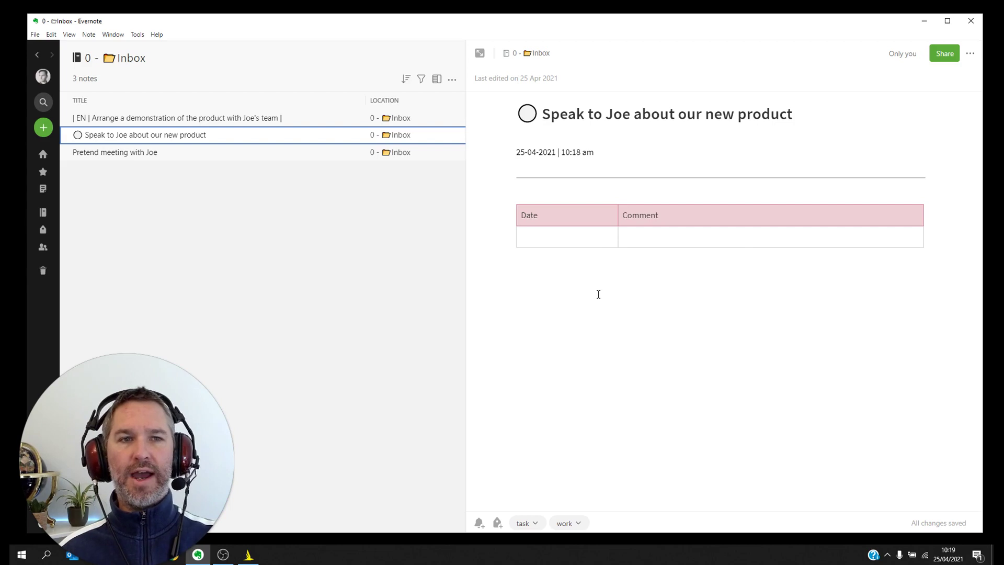
Step: Insert today's date (25 April 2021) and the comment 'Need to get onto this soon' in the table
left_click(539, 240)
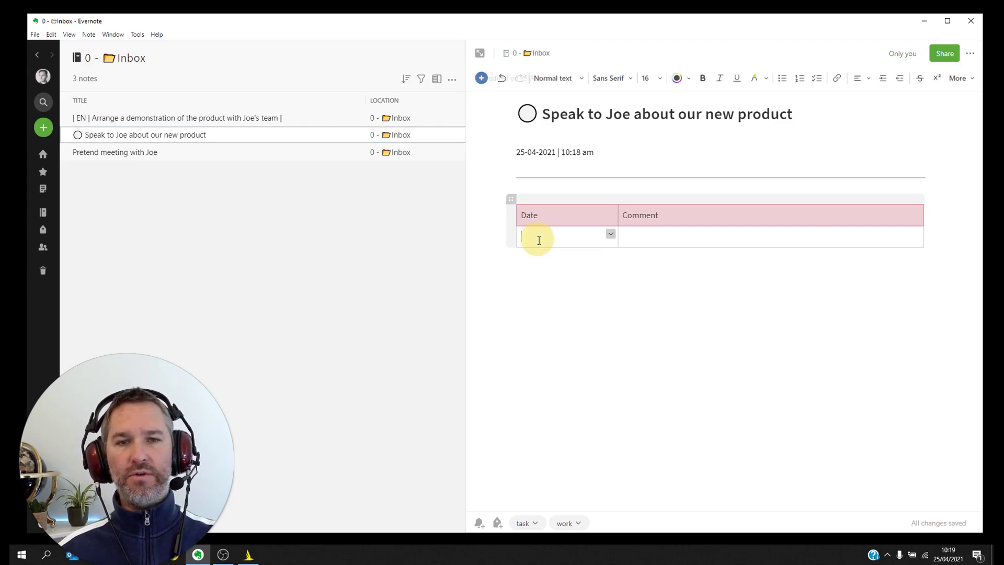
key("alt+shift+d")
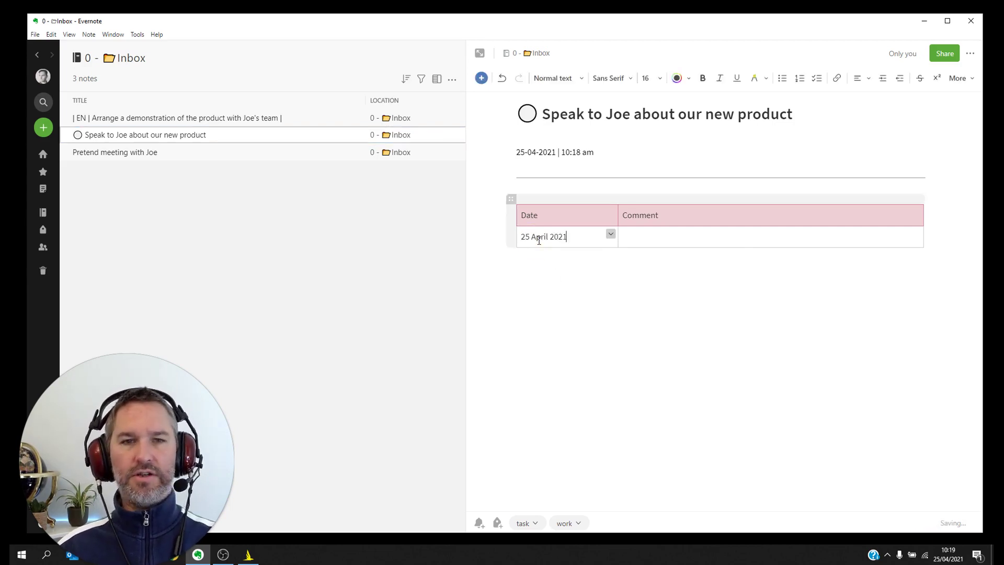
key("Tab")
type("Need to get ont")
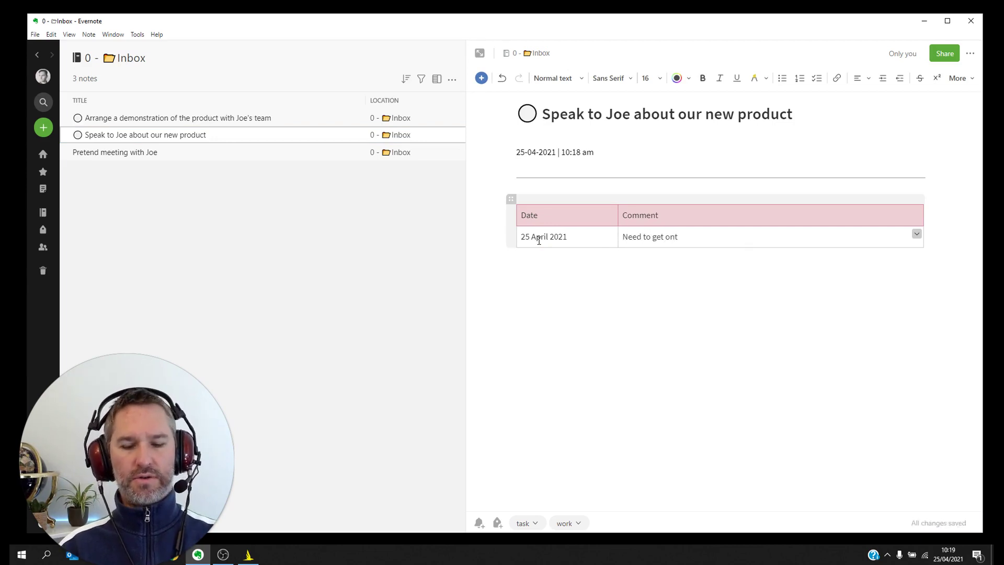
type("o this soon")
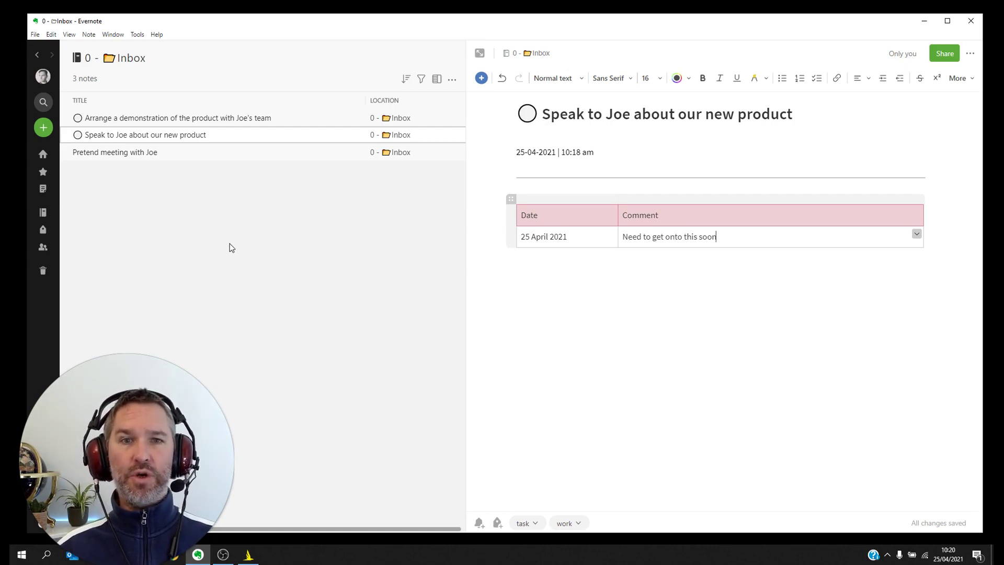
Step: Switch back to the pretend meeting note and add the 'note' tag to it
left_click(212, 154)
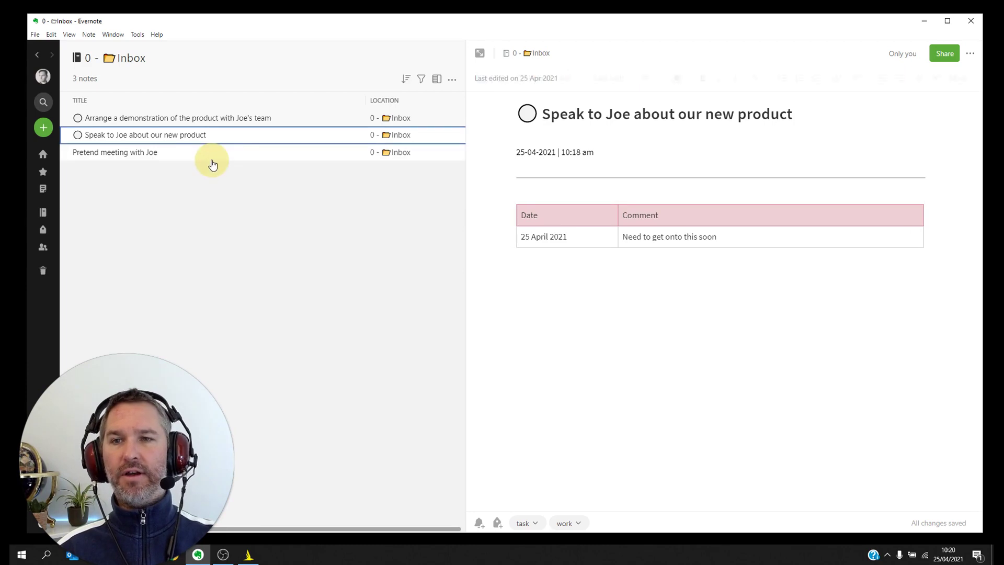
left_click(578, 521)
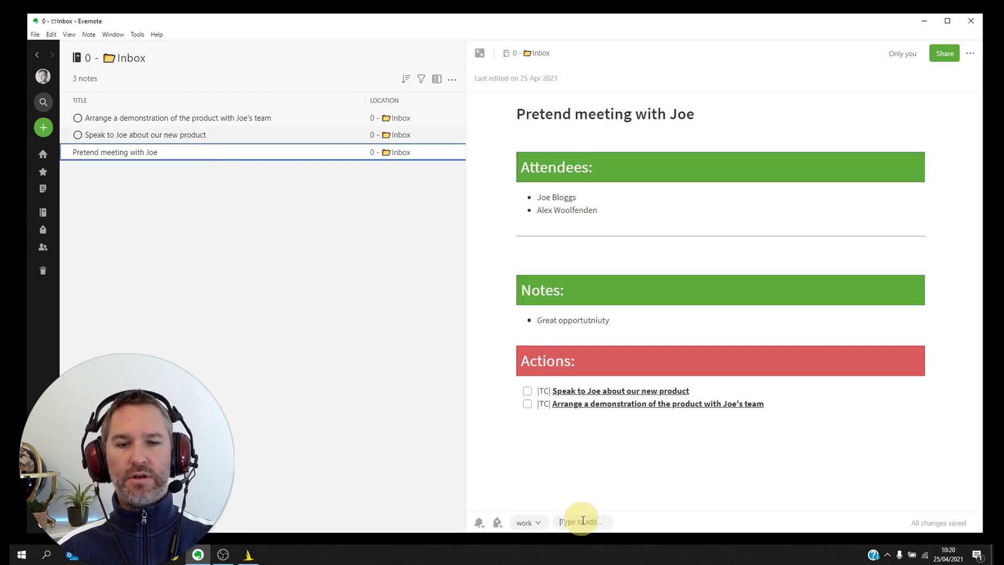
type("no")
key("Return")
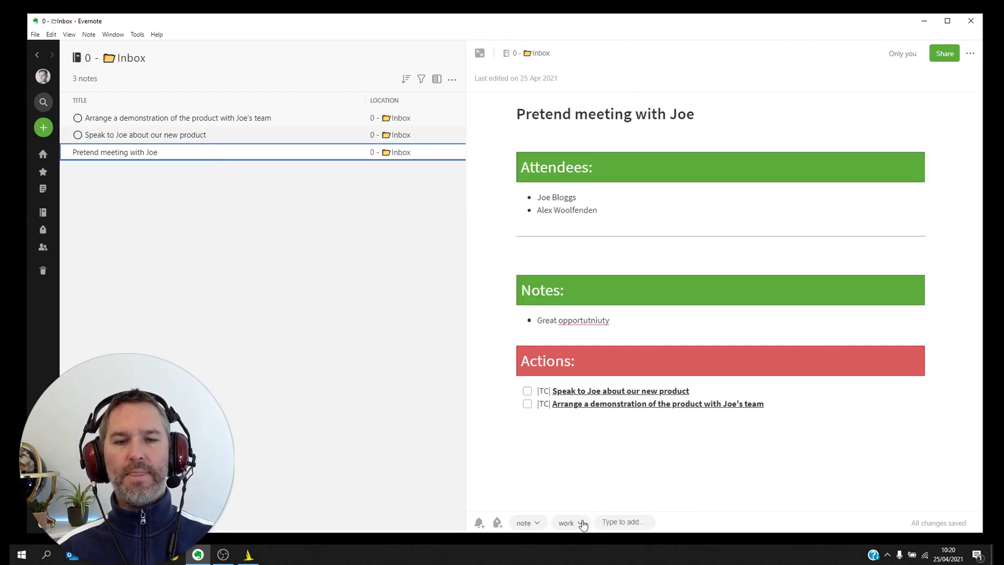